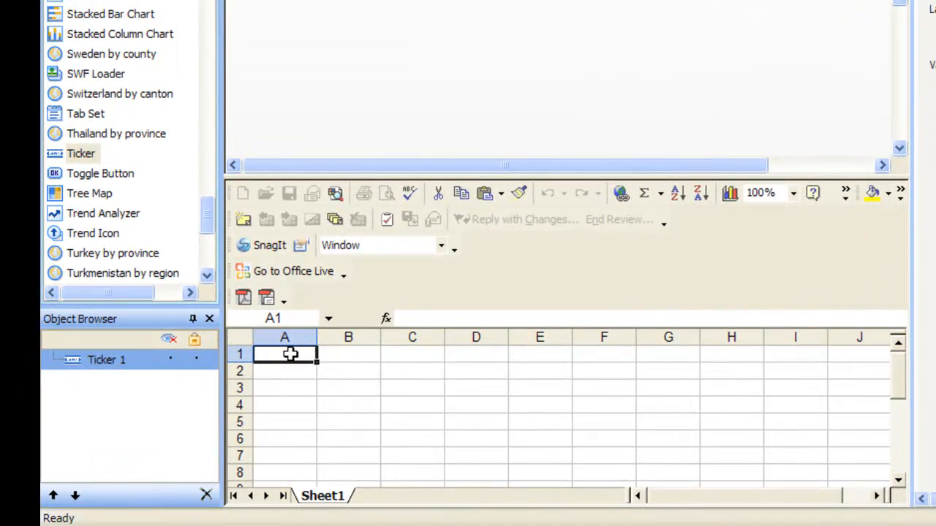
Enter the heading "Labels - Row" in cell A1 and "Value Labels - Data" in cell B1.
type("Labe")
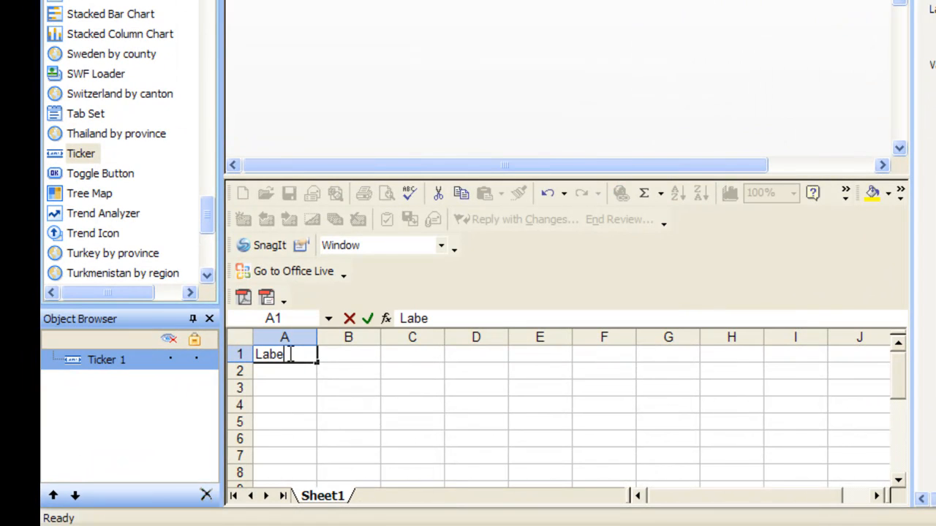
type("ls - Row")
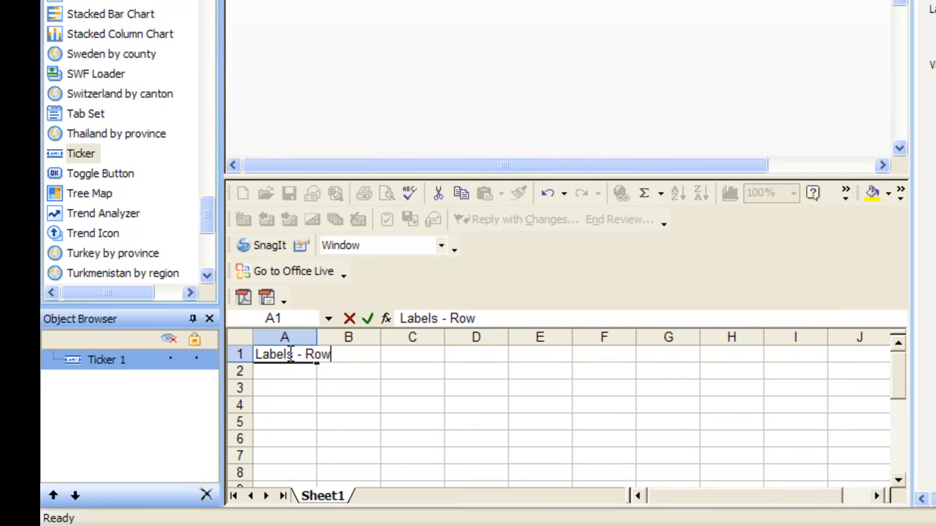
key("Return")
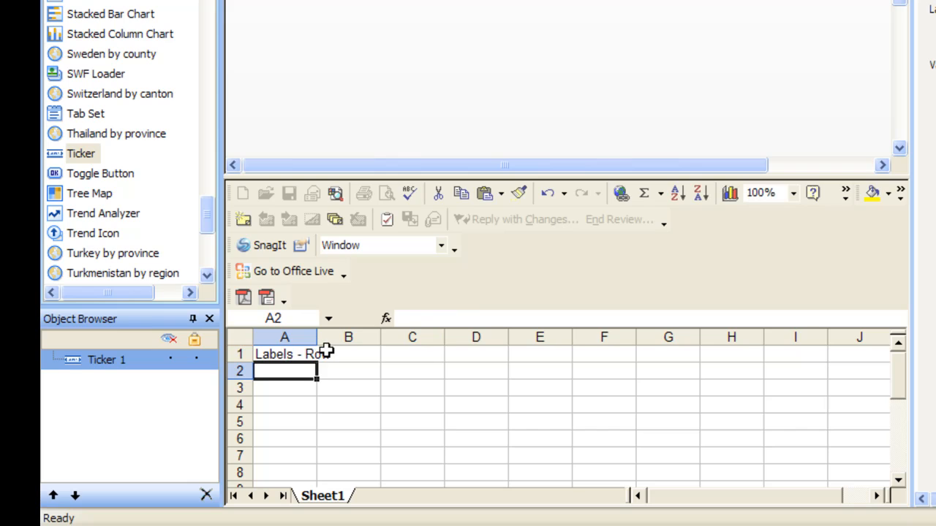
left_click(361, 353)
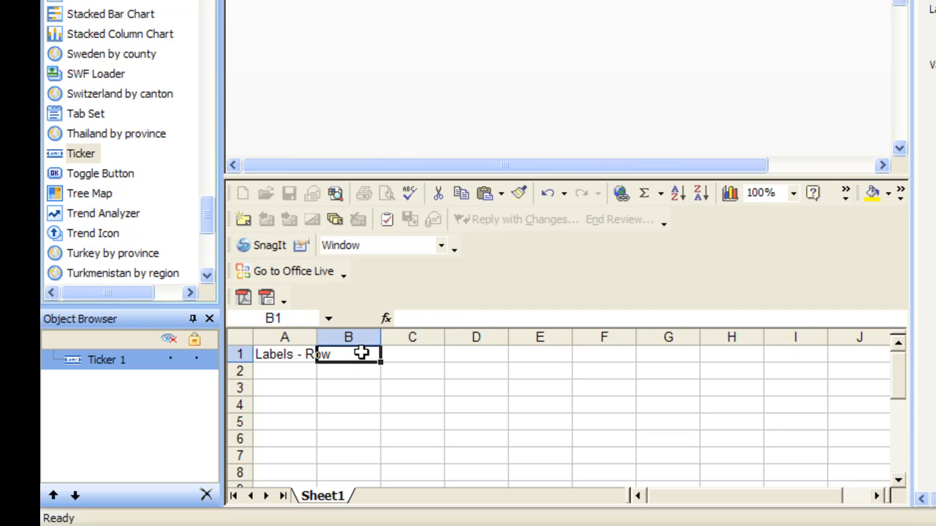
type("Value")
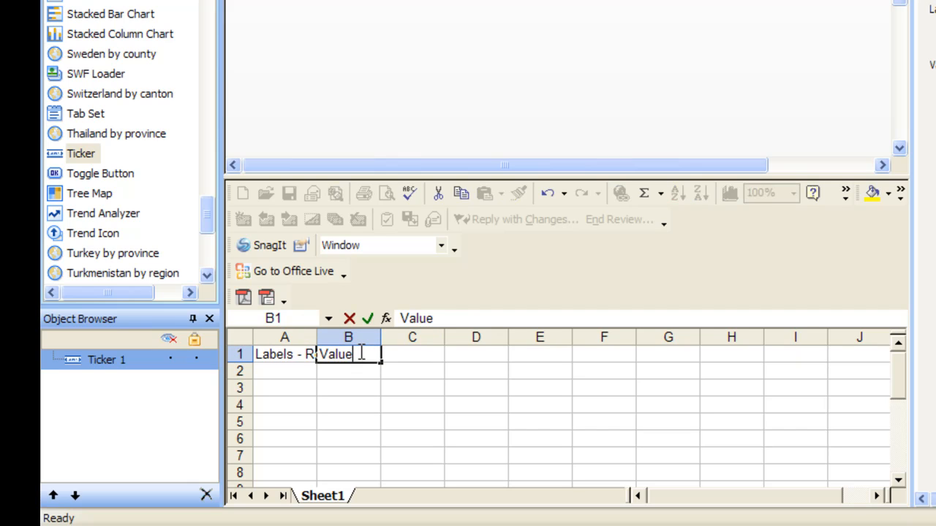
type(" Labels")
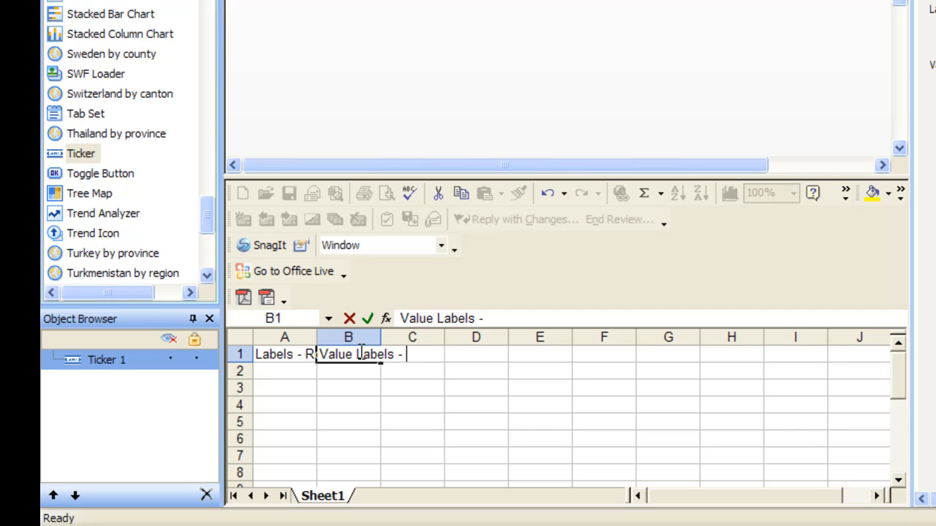
type(" - Data")
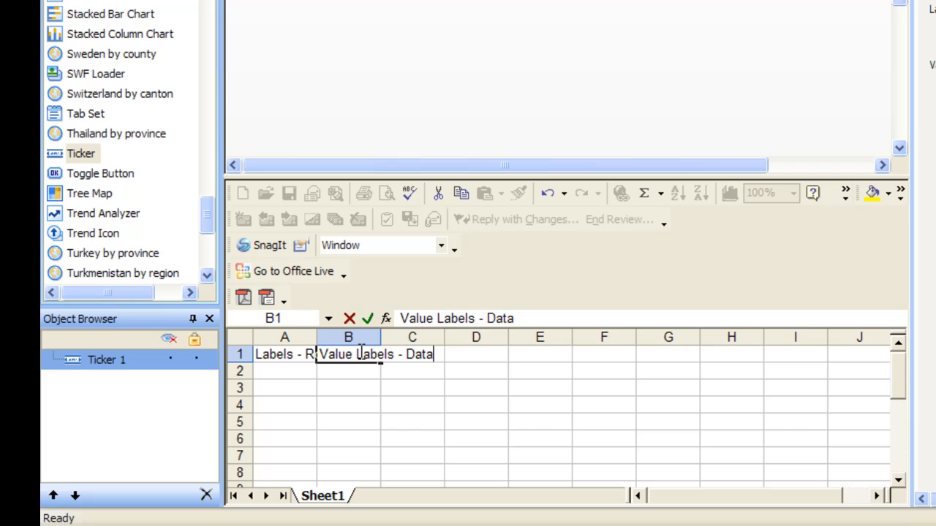
key("Return")
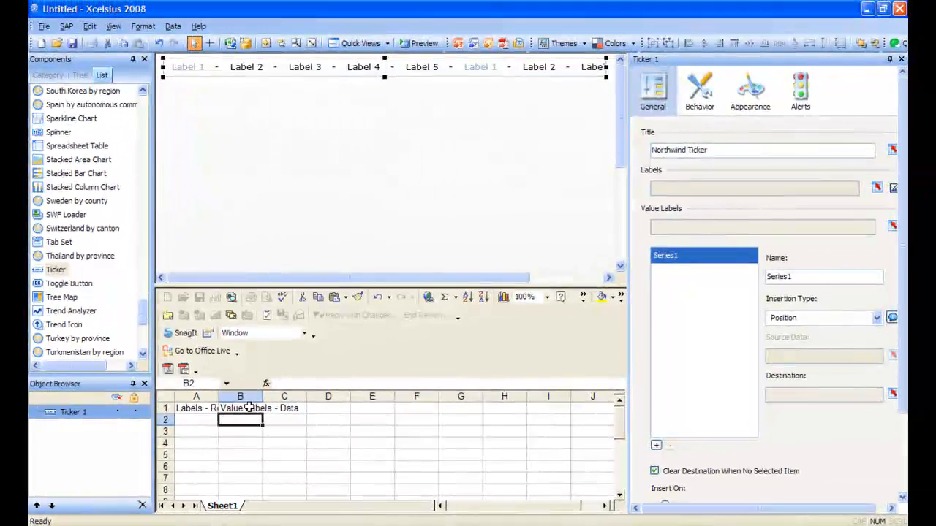
Fill cells A2:B24 with yellow and format A2:A24 as Number with two decimal places.
left_click_drag(188, 419, 224, 432)
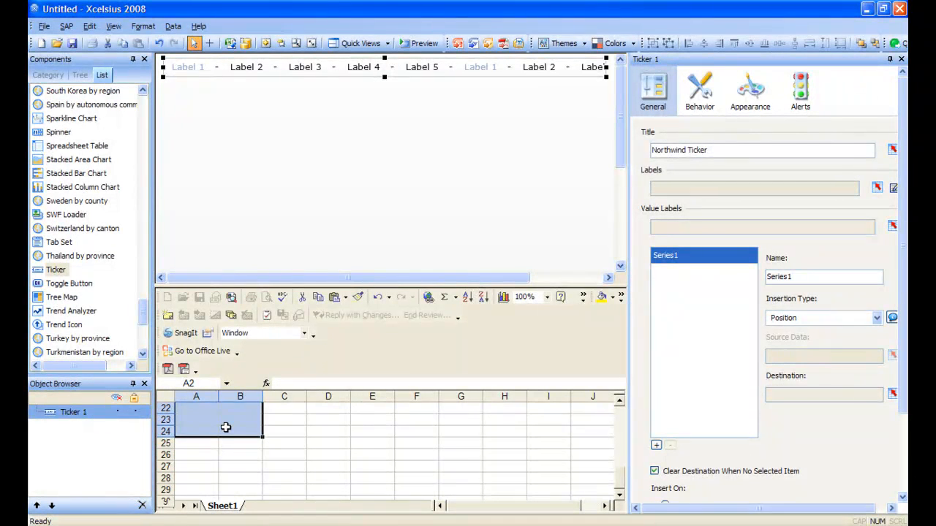
left_click(601, 297)
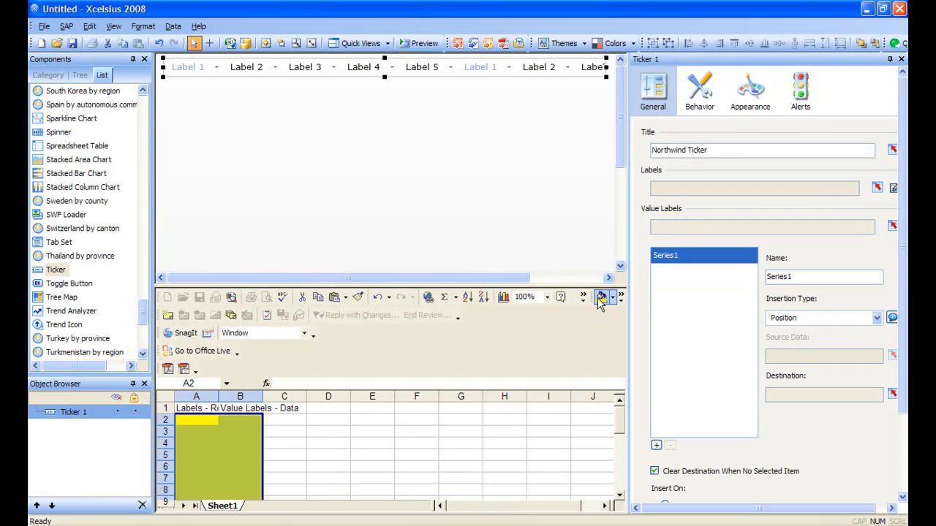
mouse_move(196, 420)
left_mouse_down()
mouse_move(196, 510)
mouse_move(192, 403)
mouse_move(189, 430)
left_mouse_up()
right_click(189, 430)
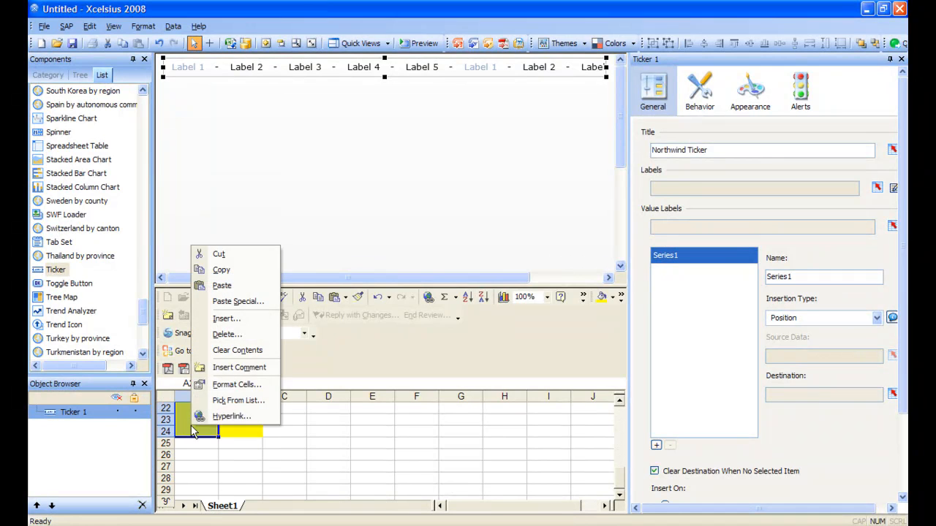
left_click(229, 386)
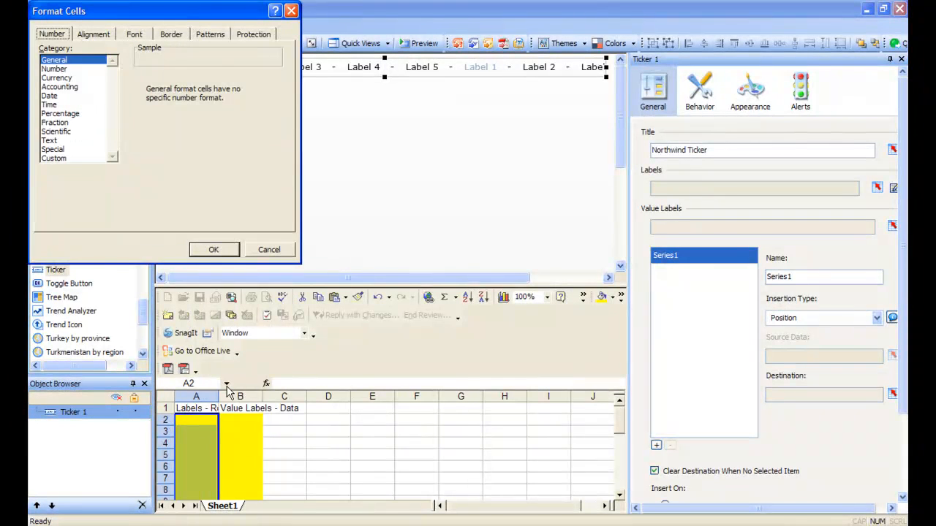
left_click(66, 69)
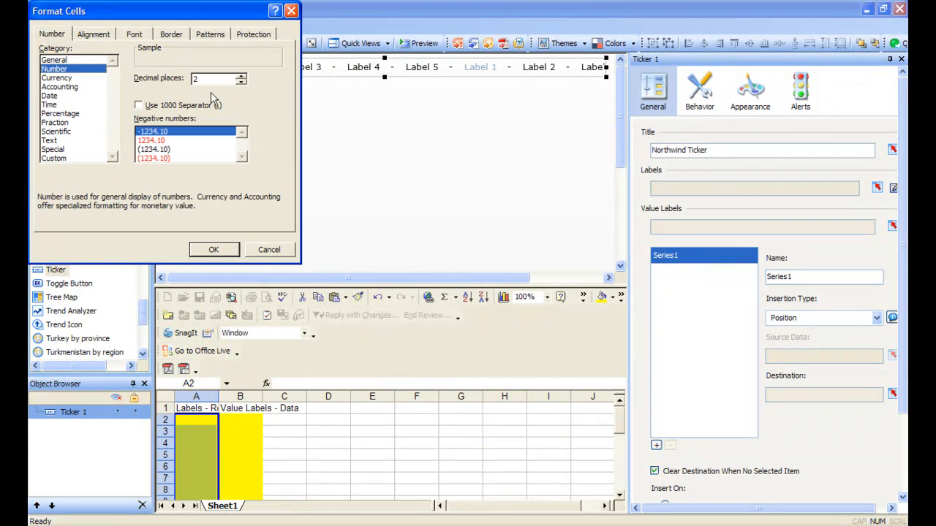
left_click(212, 251)
Format cells B2:B24 as Currency with two decimal places and the $ symbol.
left_click_drag(238, 424, 239, 478)
right_click(237, 459)
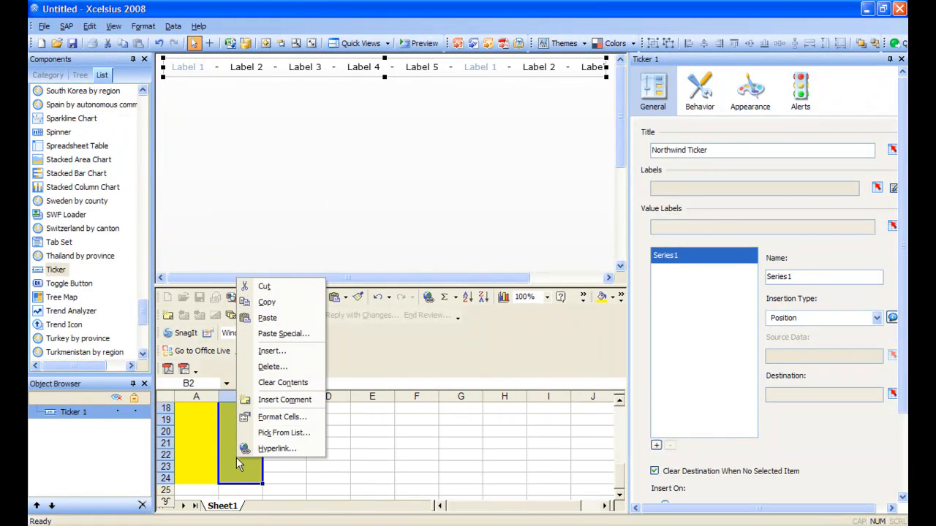
left_click(281, 417)
left_click(79, 87)
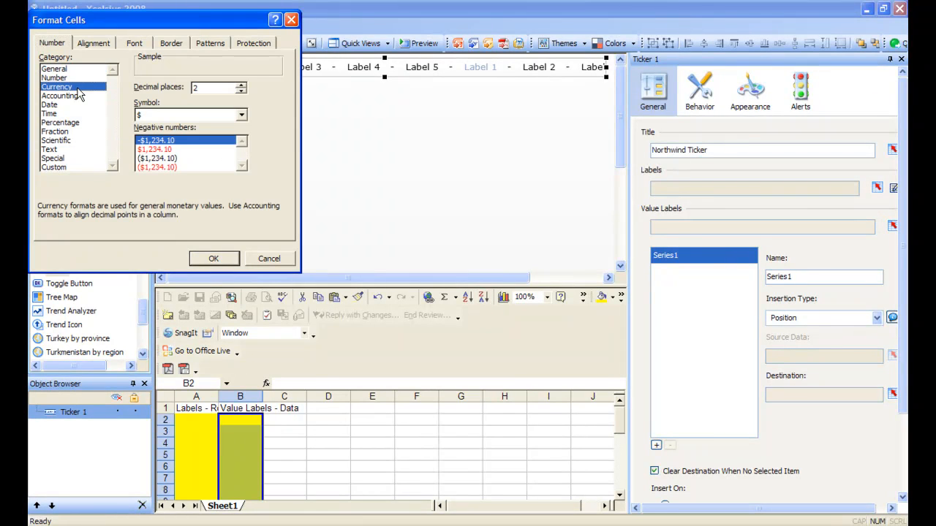
left_click(212, 259)
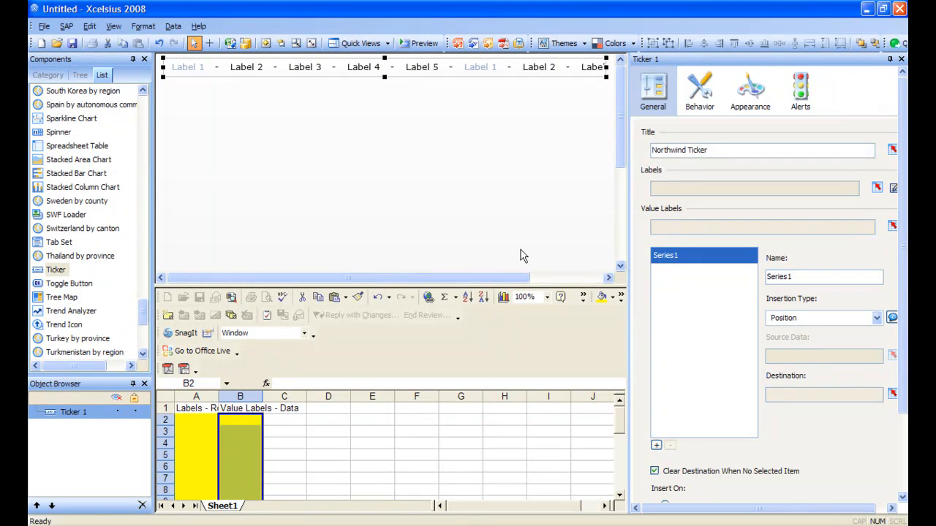
Bind the ticker's Labels to the range A2:A24 on Sheet1.
left_click(877, 188)
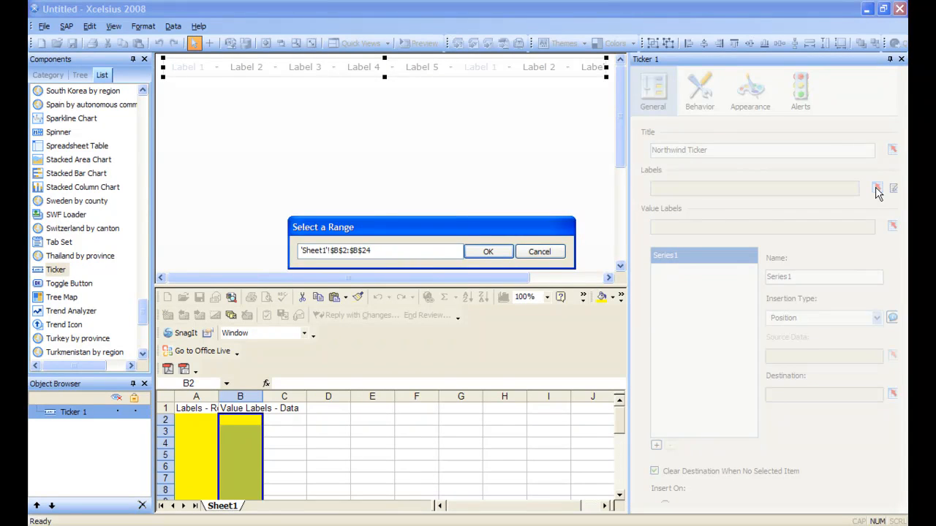
left_click(200, 417)
left_click_drag(200, 417, 195, 477)
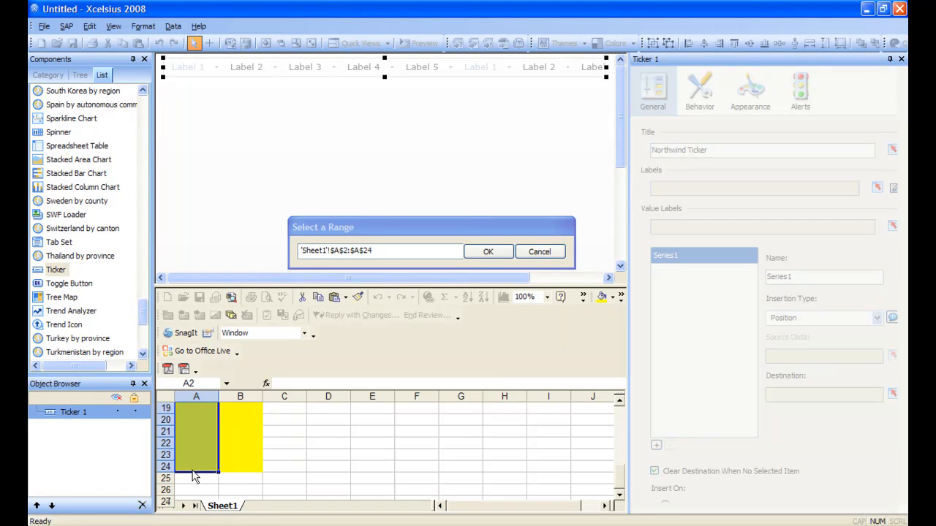
left_click(483, 252)
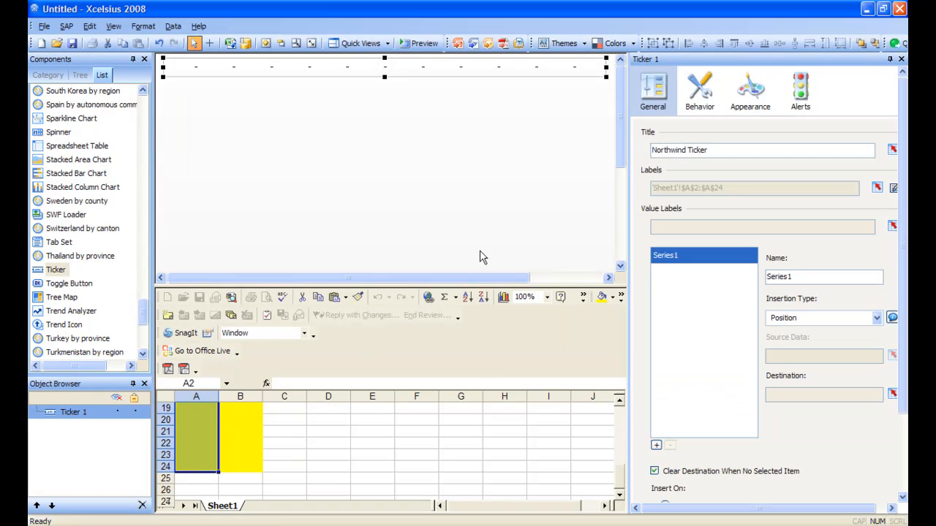
Bind the ticker's Value Labels to the range B2:B24 on Sheet1.
left_click(892, 228)
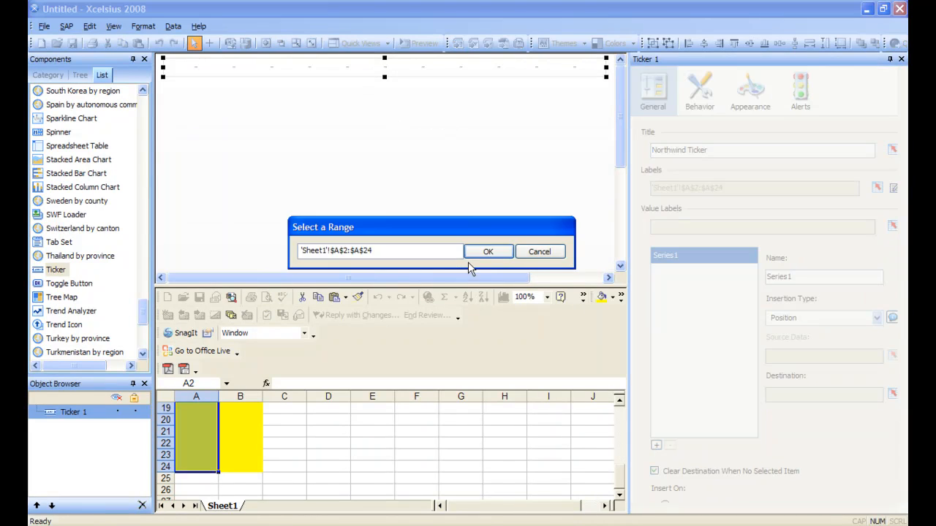
left_click(247, 466)
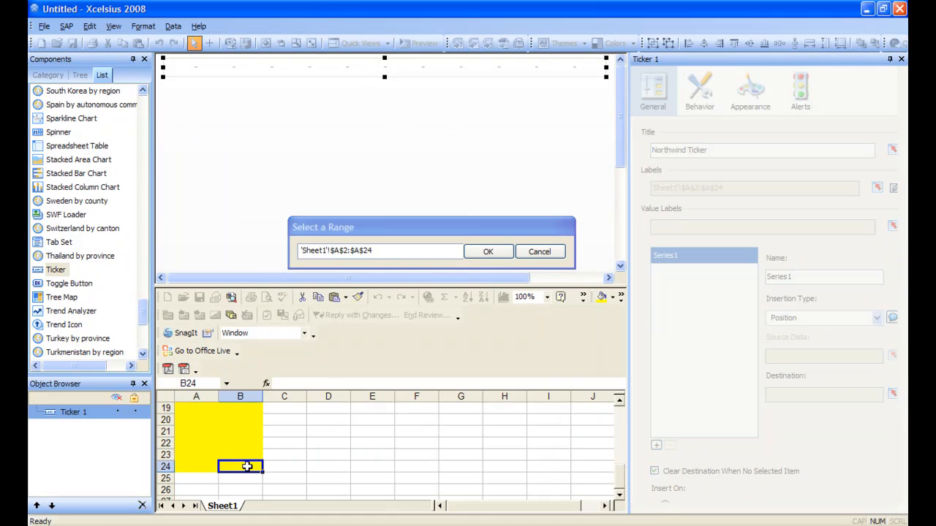
left_click_drag(247, 467, 242, 400)
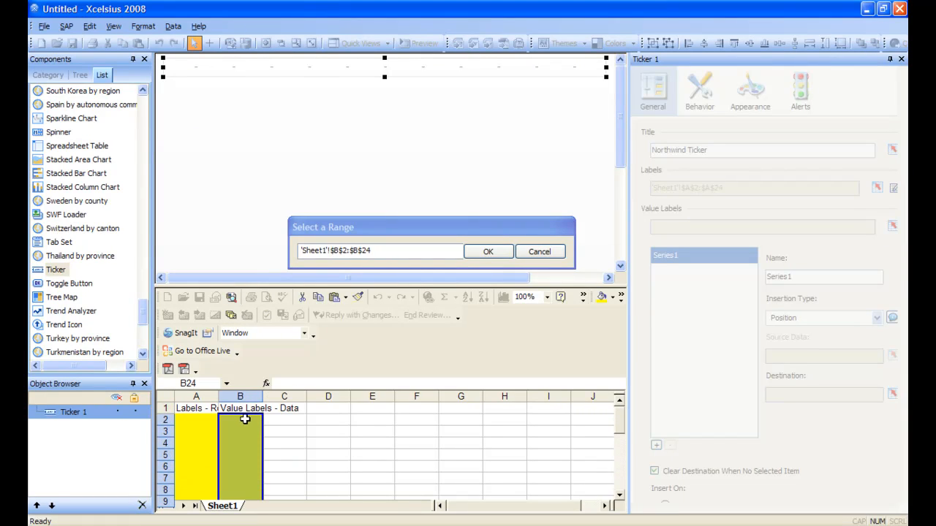
left_click(488, 252)
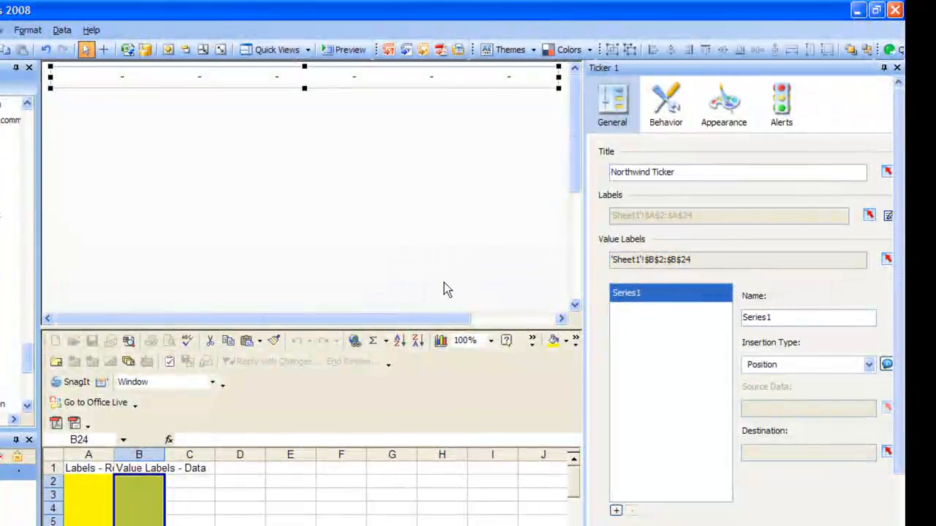
Make the ticker ignore blank cells in values and set its item separator to "******".
left_click(662, 119)
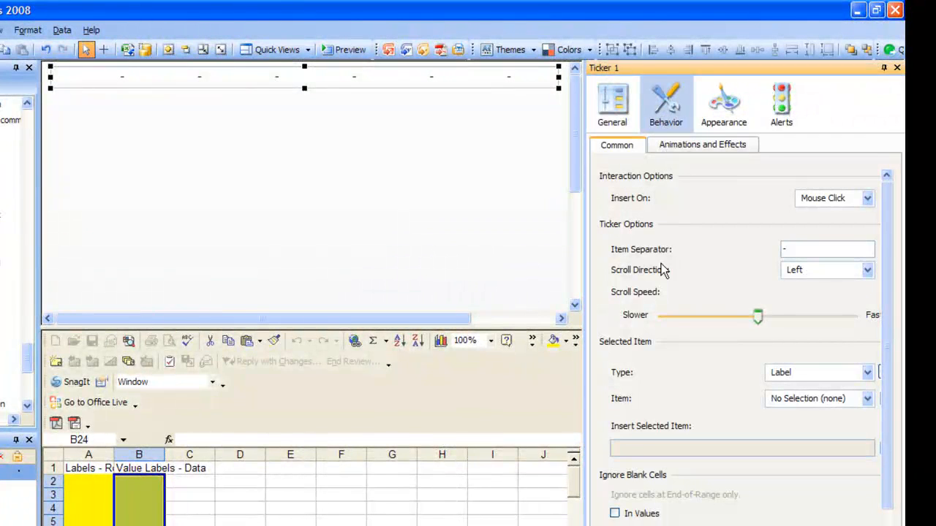
left_click(615, 515)
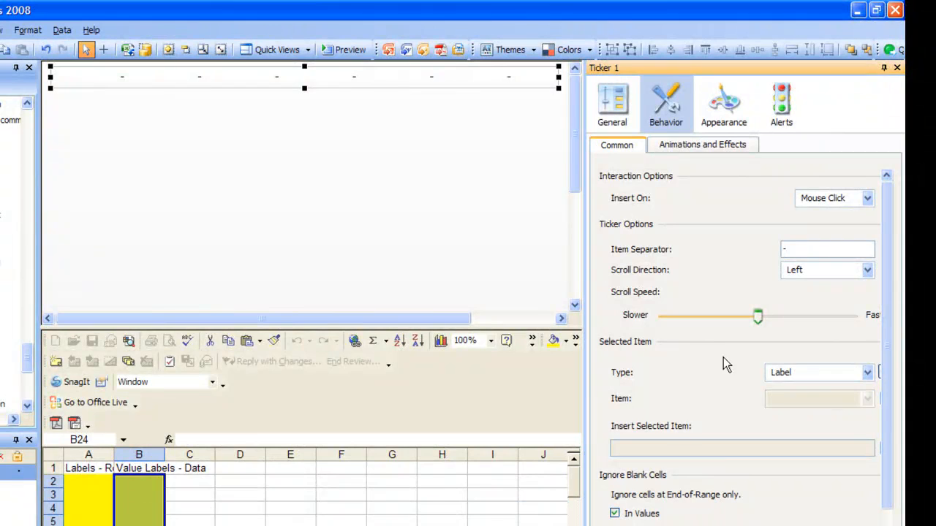
left_click_drag(812, 248, 778, 249)
type("******")
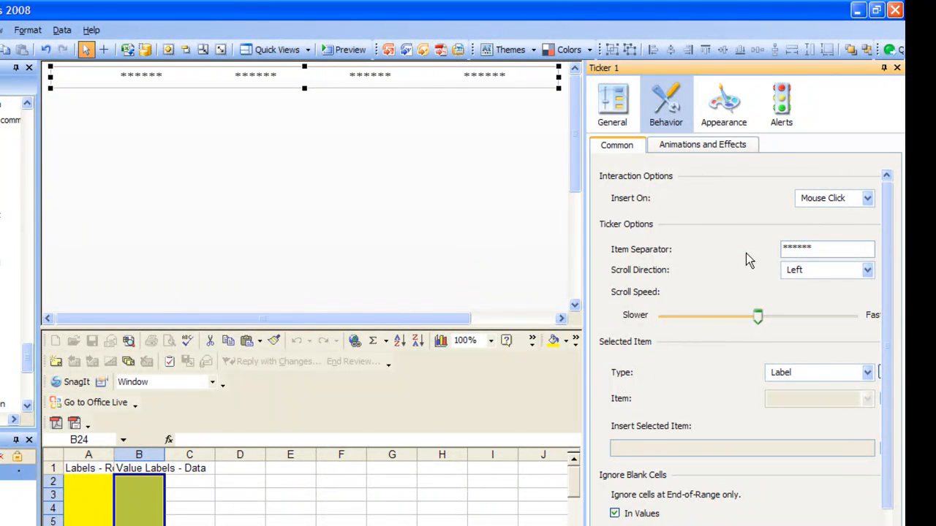
Hide the ticker background and review the text settings of the Title and Display Values.
left_click(719, 118)
left_click(602, 177)
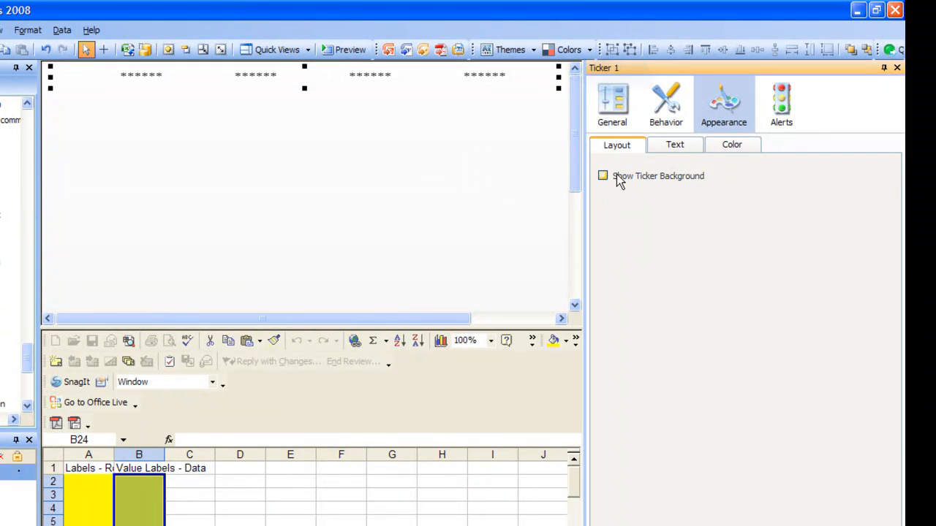
left_click(683, 144)
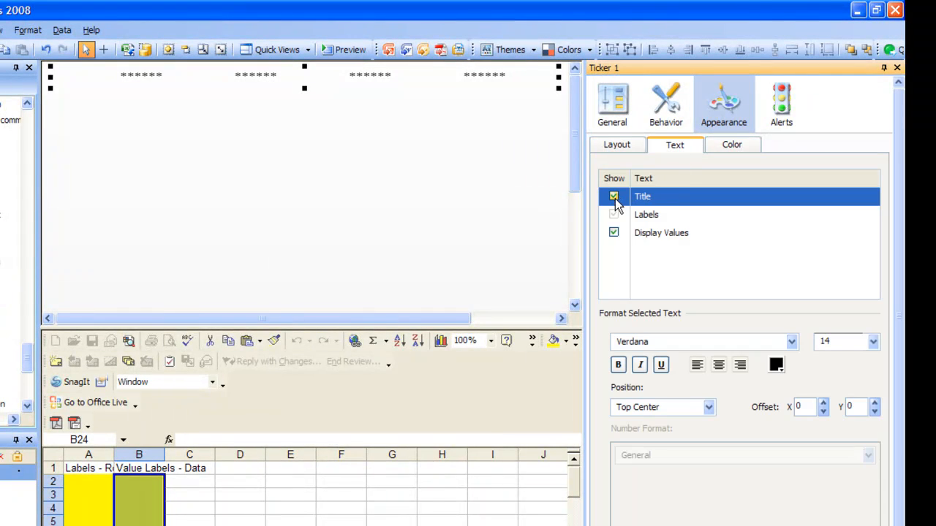
left_click(657, 234)
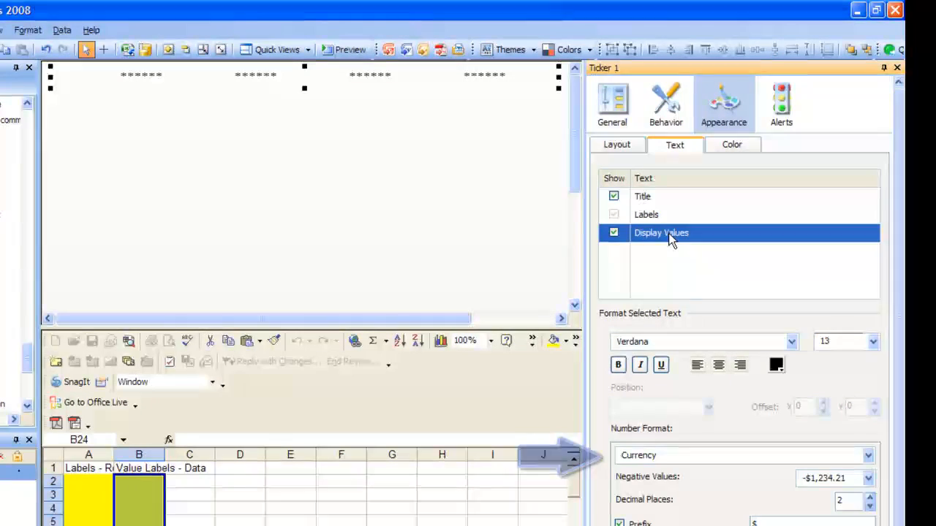
left_click(647, 198)
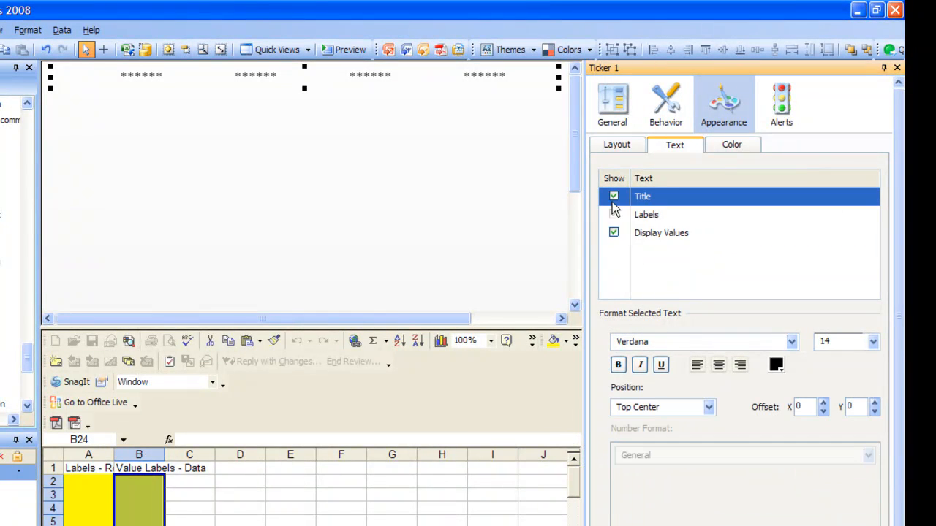
left_click(614, 198)
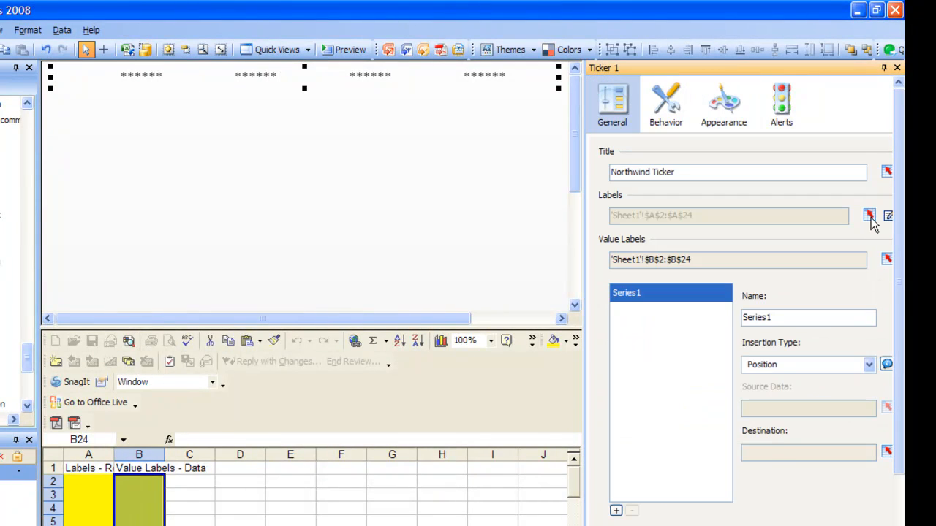
Recheck the cell ranges bound to the ticker's Labels and Value Labels, accepting A2:A24 and B2:B24.
left_click(870, 217)
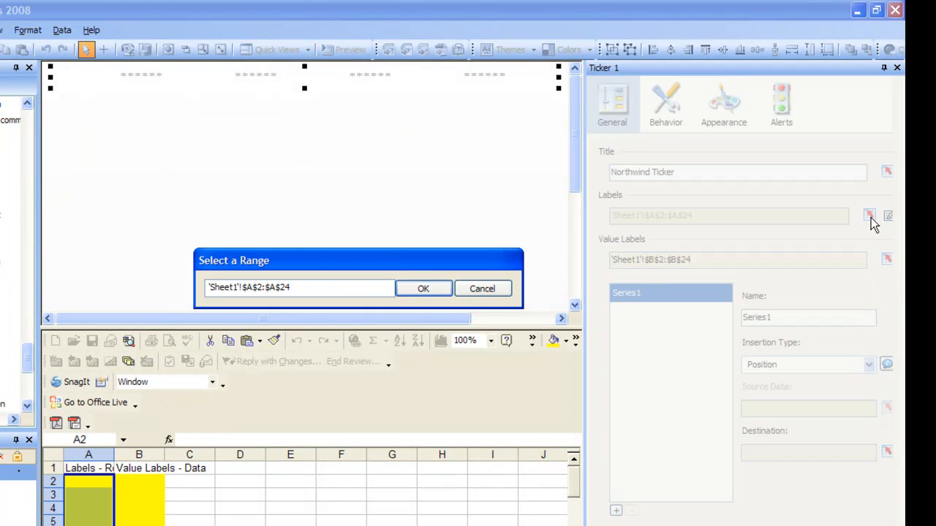
left_click(436, 290)
left_click(887, 259)
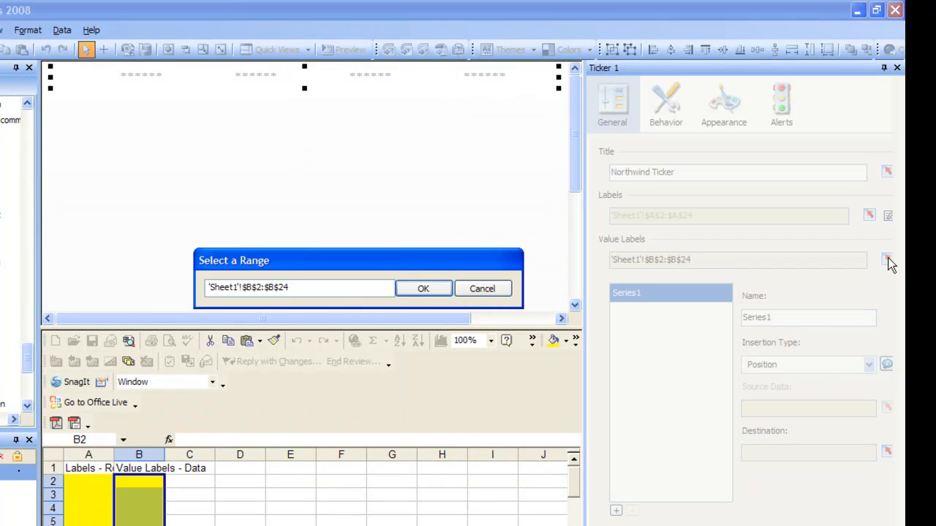
left_click(422, 289)
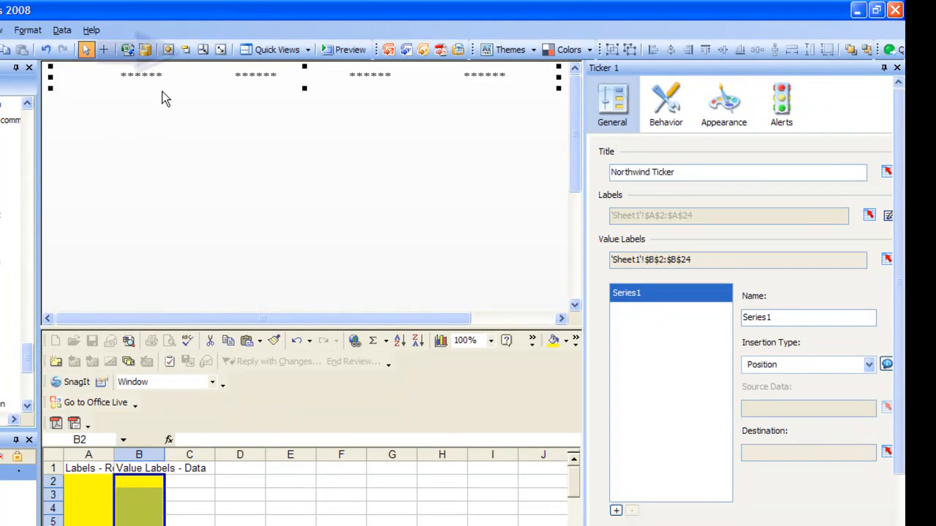
Fit the canvas to the ticker component.
left_click(204, 50)
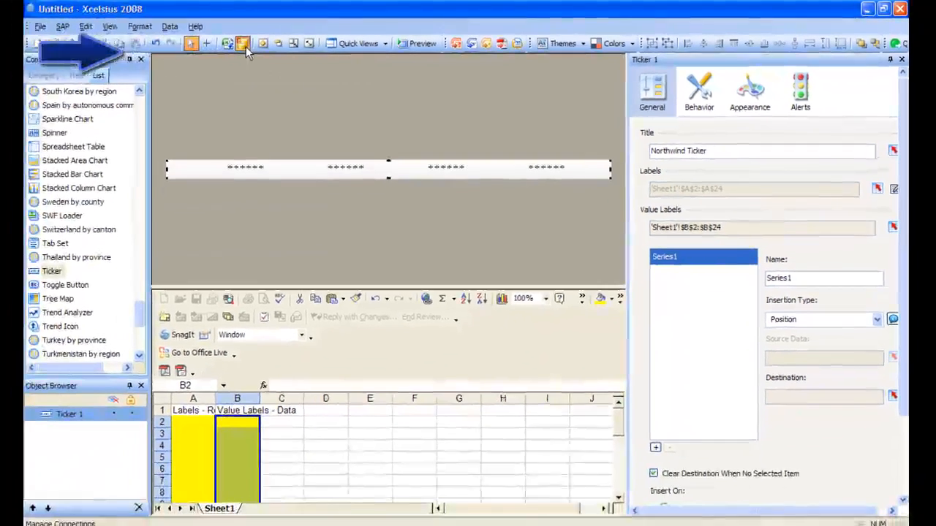
Add a Crystal Reports Data Consumer connection and bind its Row Headers to Sheet1 cells A2:A24.
left_click(245, 46)
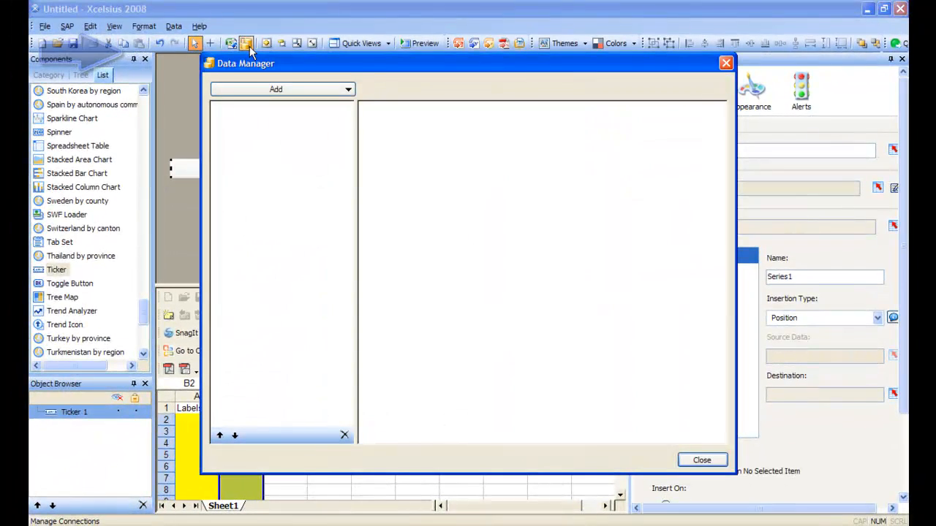
left_click(324, 92)
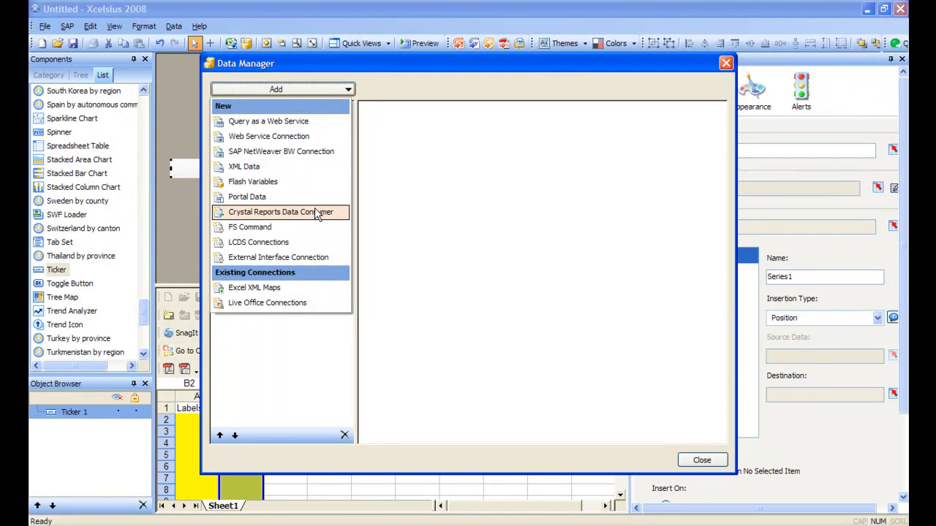
left_click(316, 212)
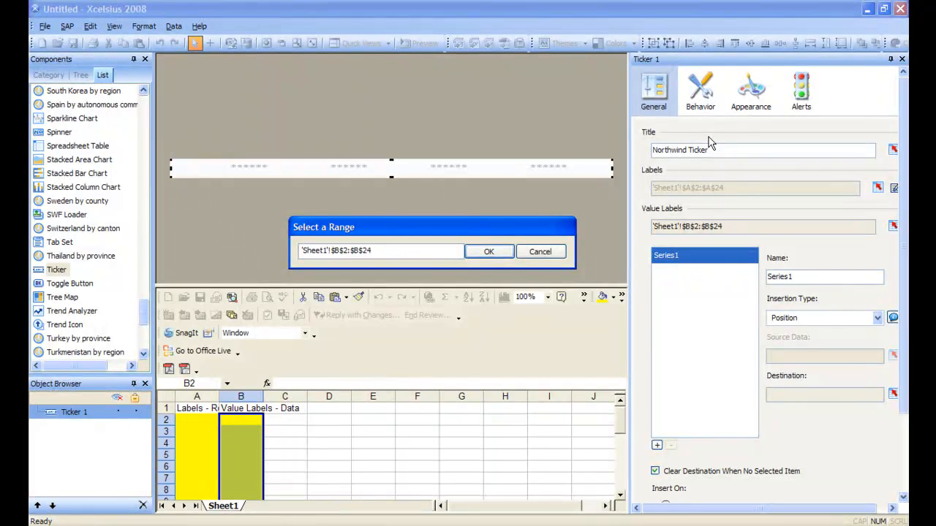
left_click(202, 419)
left_click_drag(203, 420, 206, 458)
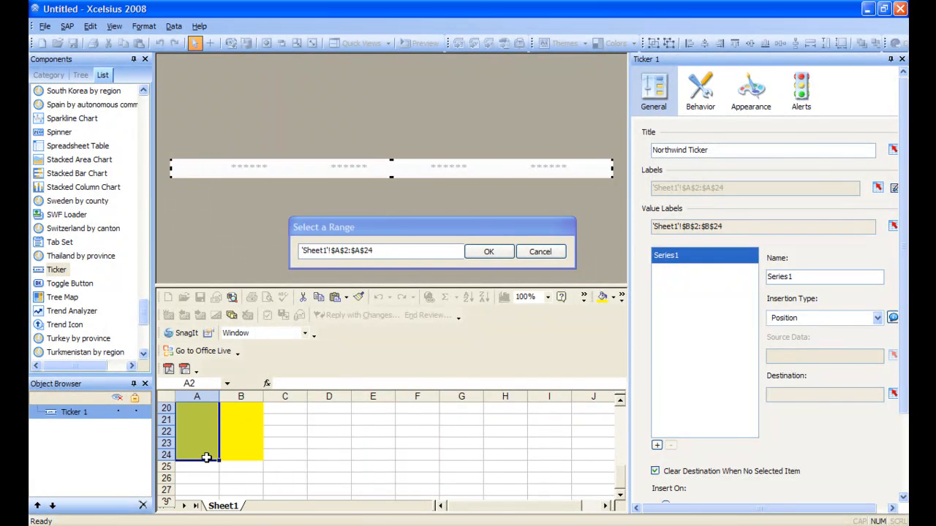
left_click(484, 251)
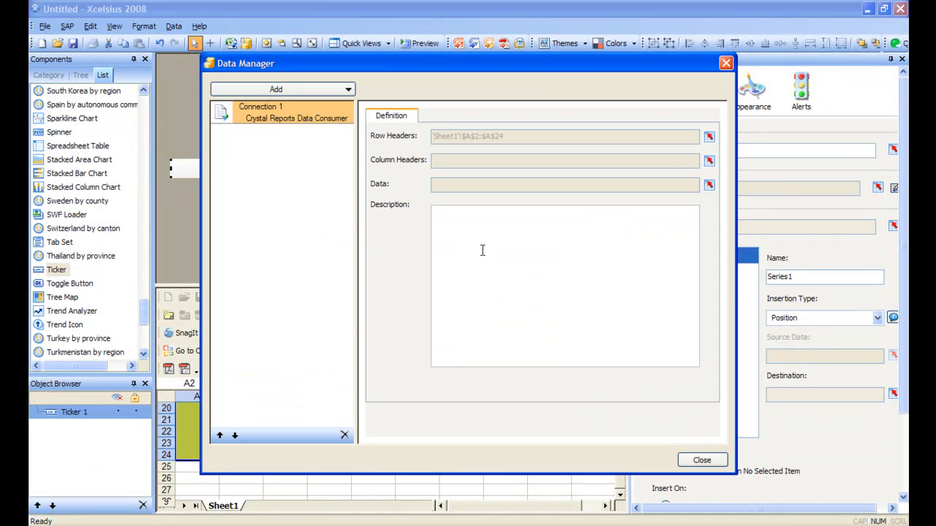
Bind the connection's Data to Sheet1 cells B2:B24 and describe it as "Insert Order ID in Row and Net Sales in Data".
left_click(709, 185)
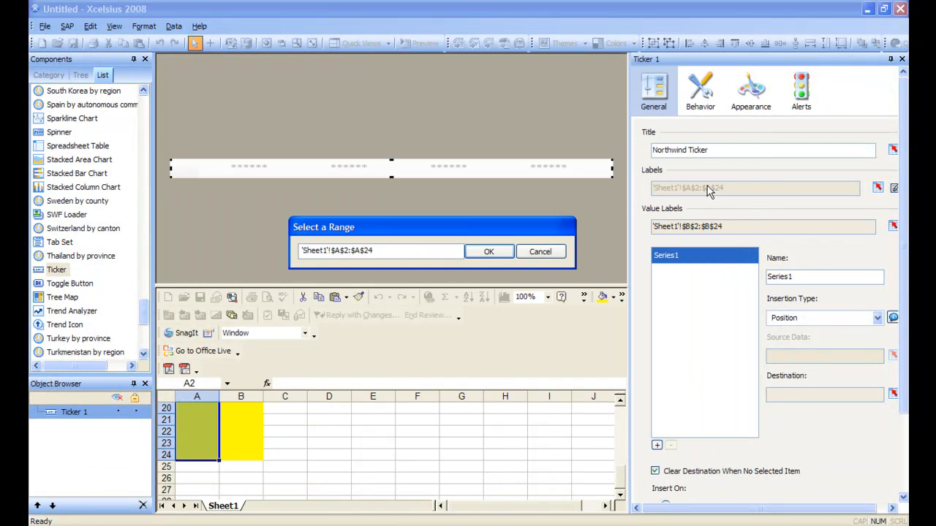
left_click_drag(252, 457, 252, 420)
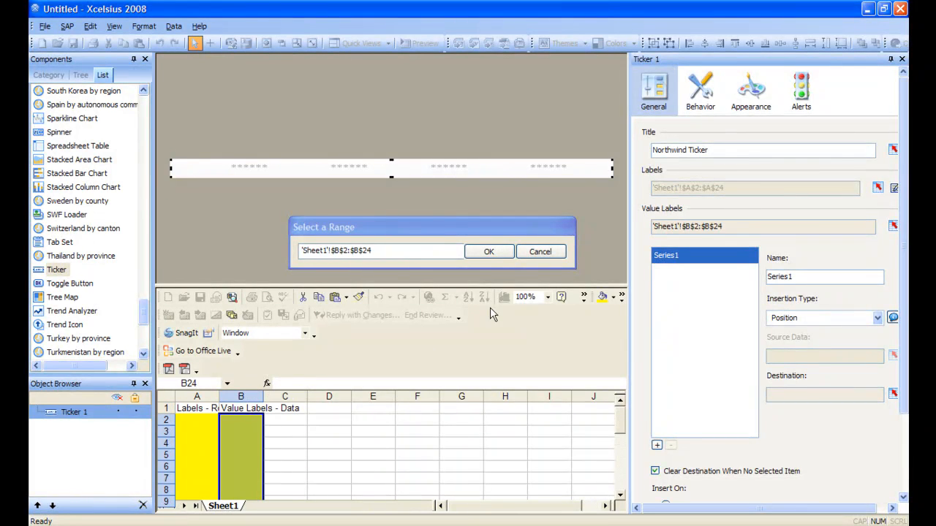
left_click(488, 251)
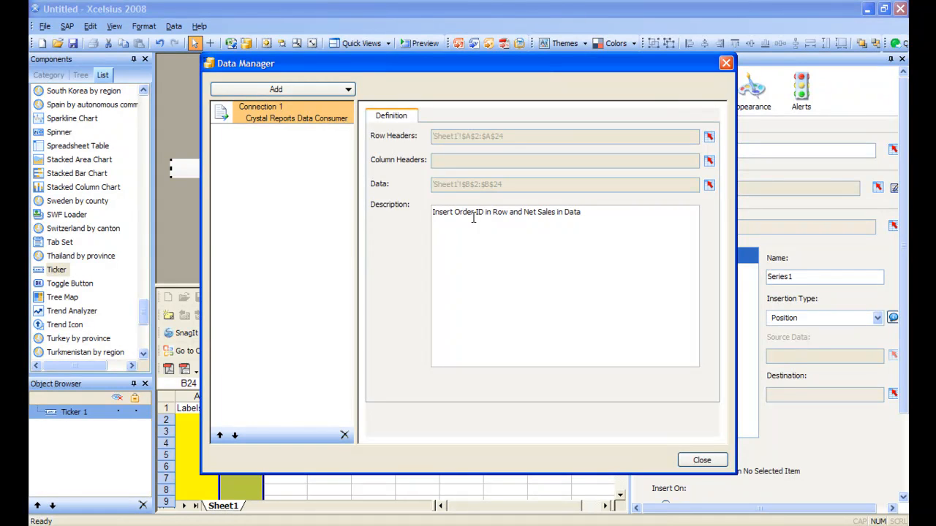
left_click(700, 462)
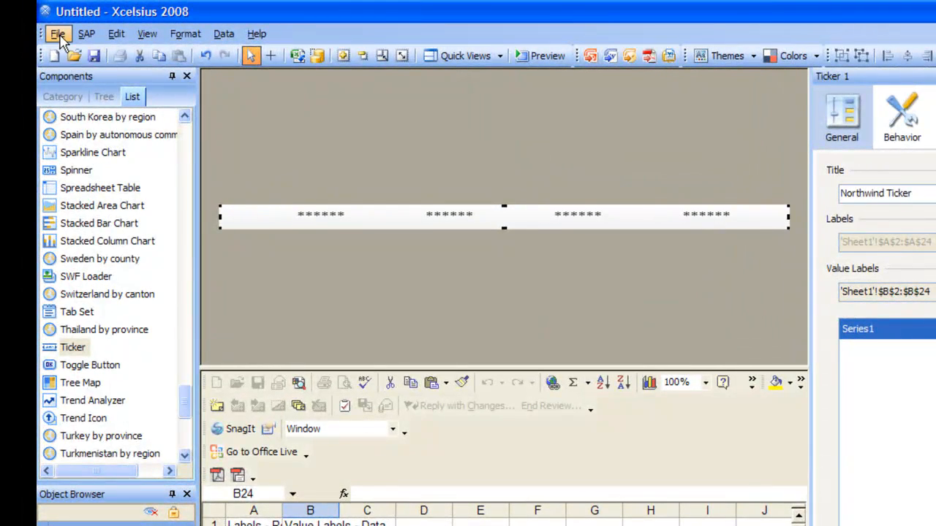
Export the ticker as a Flash (SWF) file named "Northwind Ticker Crystal" in the SampleFiles folder.
left_click(57, 35)
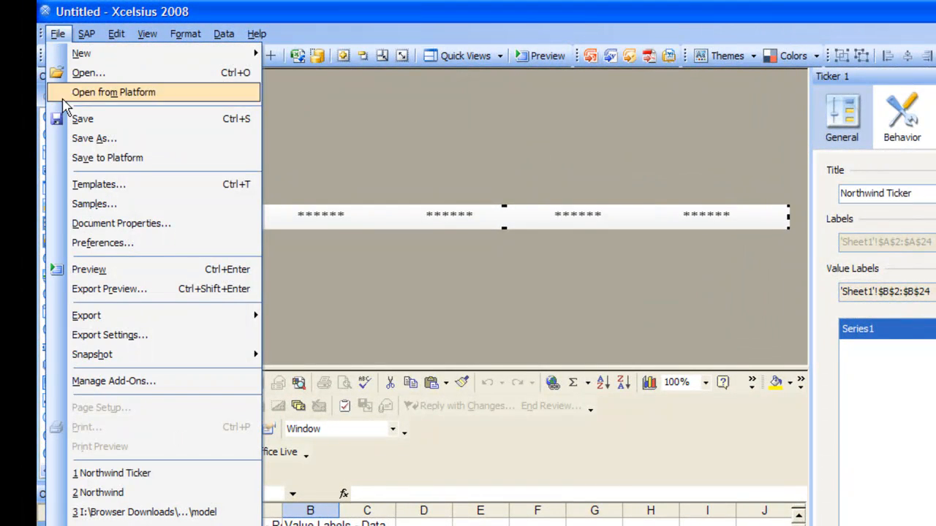
mouse_move(102, 318)
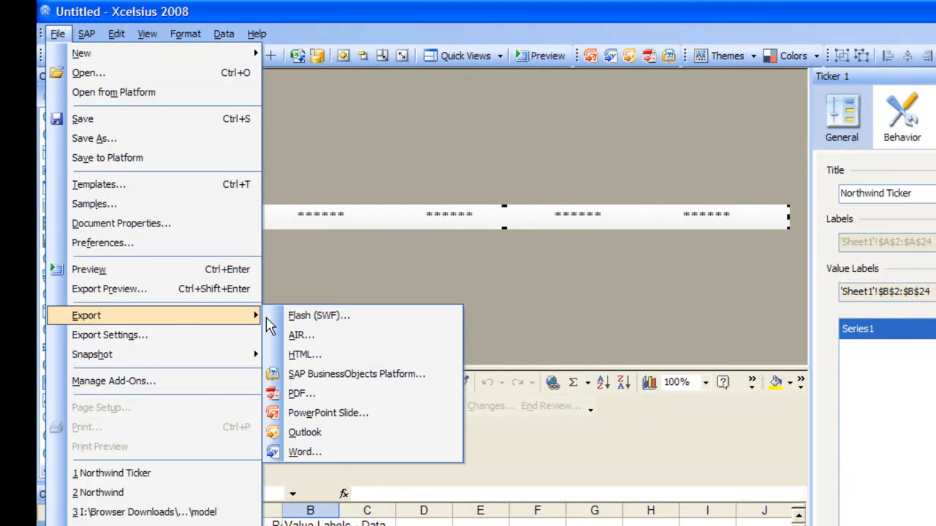
left_click(320, 321)
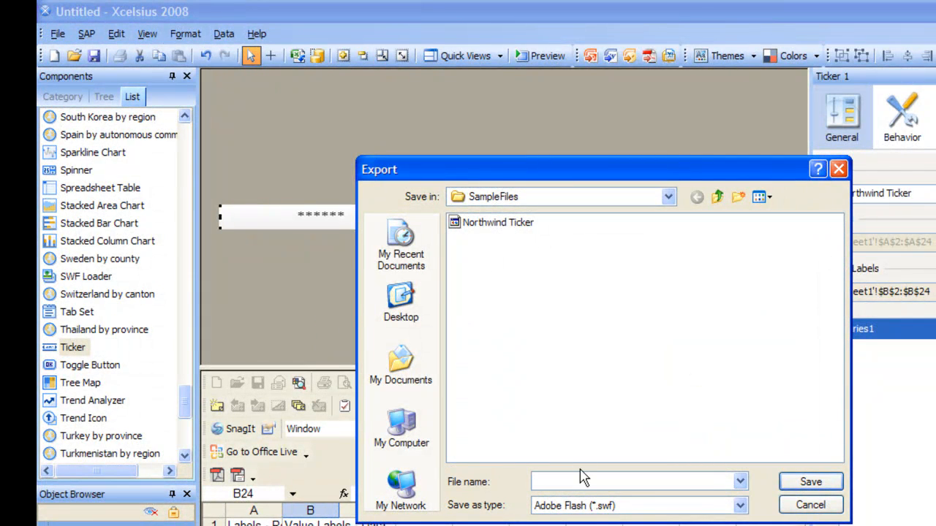
type("Northwind Ticker Crystal")
key("Return")
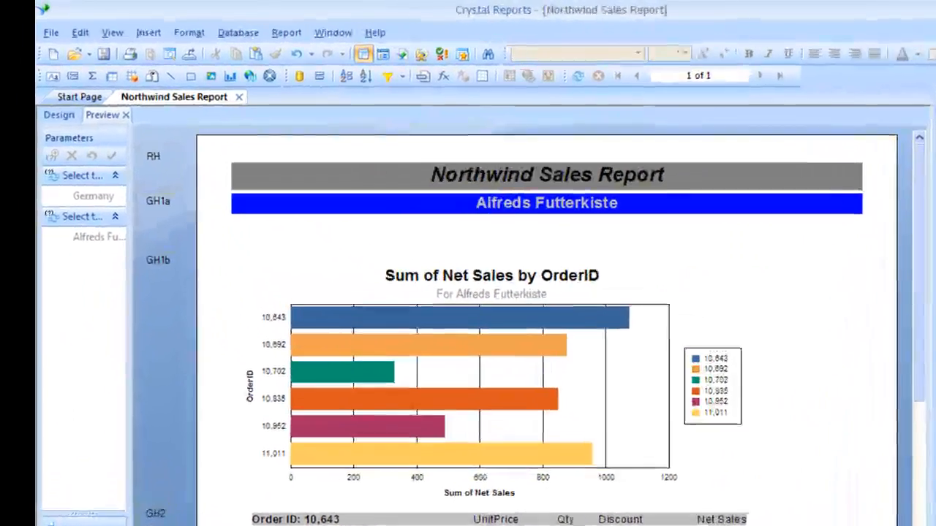
In Crystal Reports, embed Northwind Ticker Crystal.swf in the Northwind Sales Report, between the blue customer name banner and the chart.
right_click(347, 190)
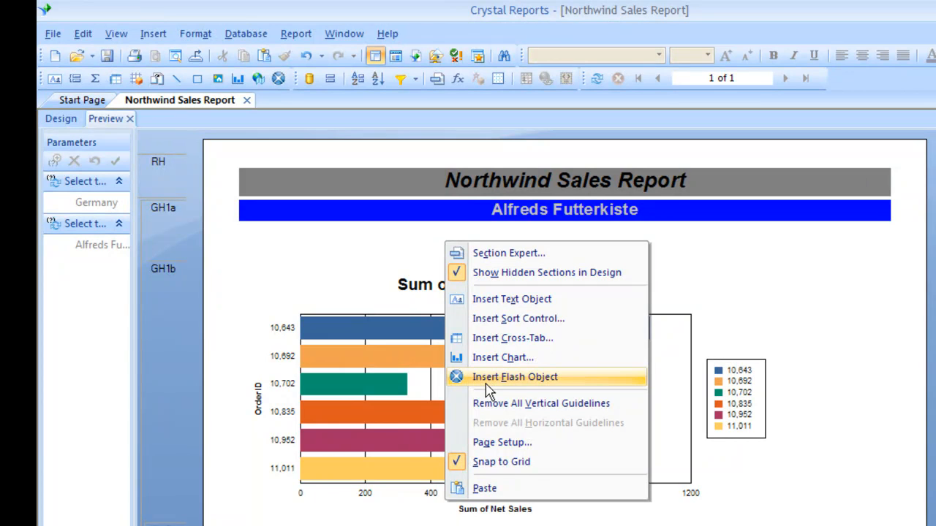
left_click(298, 256)
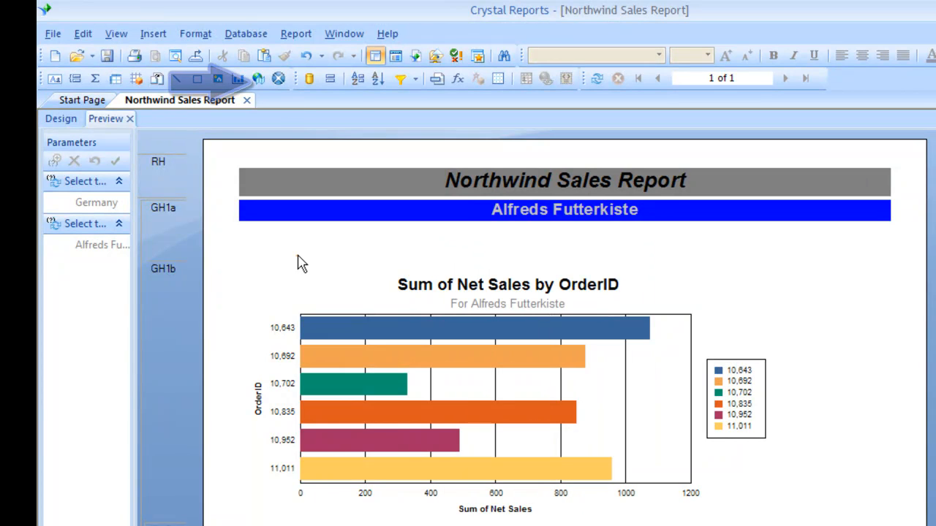
left_click(277, 79)
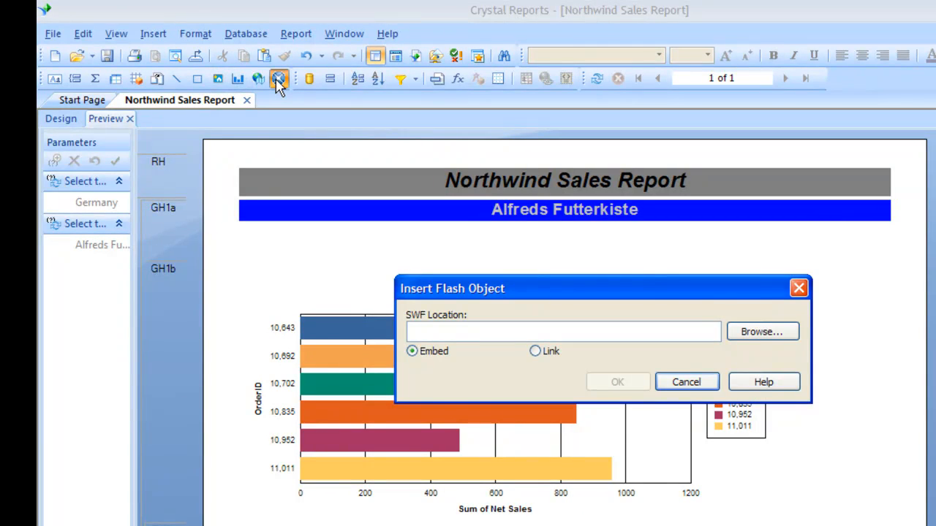
left_click(746, 334)
left_click(548, 290)
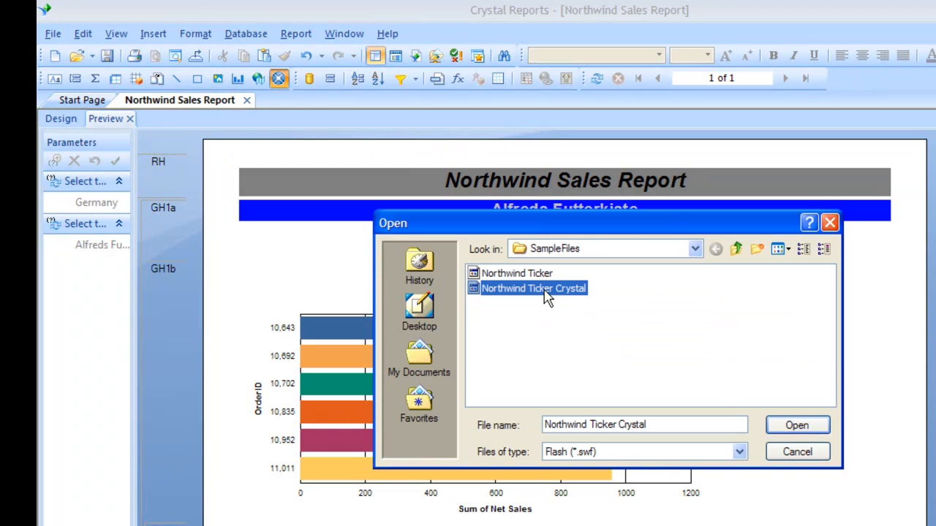
left_click(795, 427)
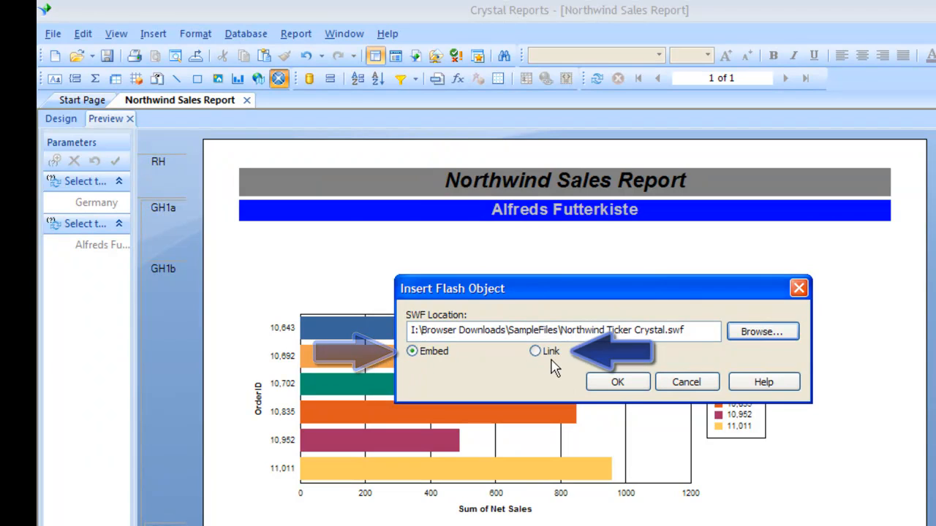
left_click(617, 381)
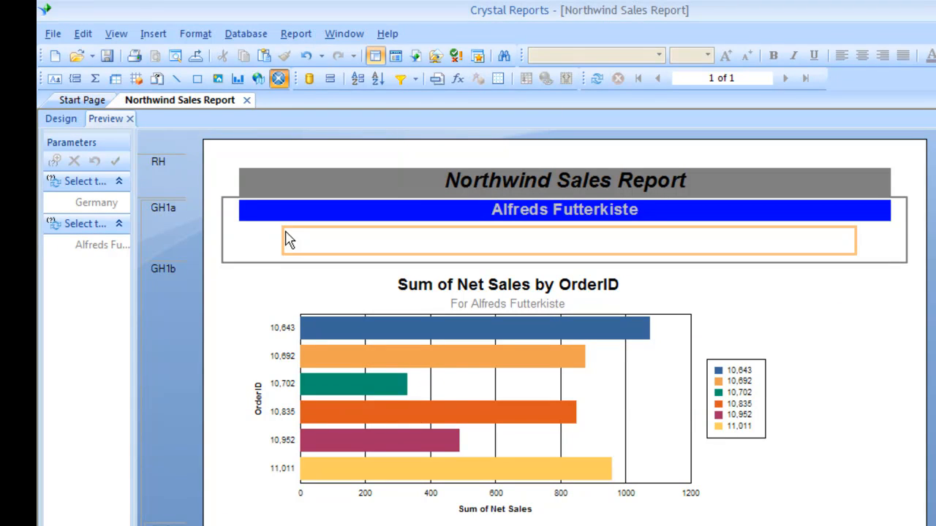
left_click(287, 240)
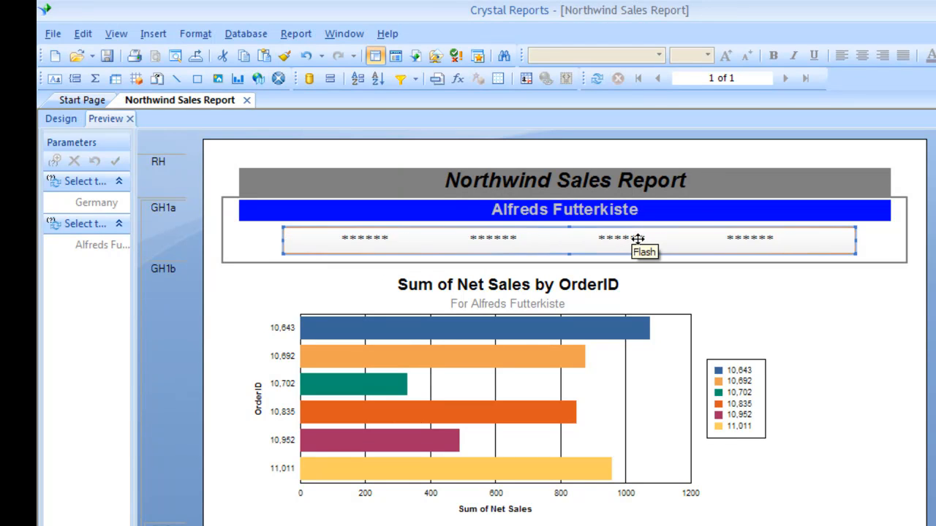
Open the Flash Data Expert for the embedded ticker and assign Order_Details.OrderID as its row label.
right_click(639, 246)
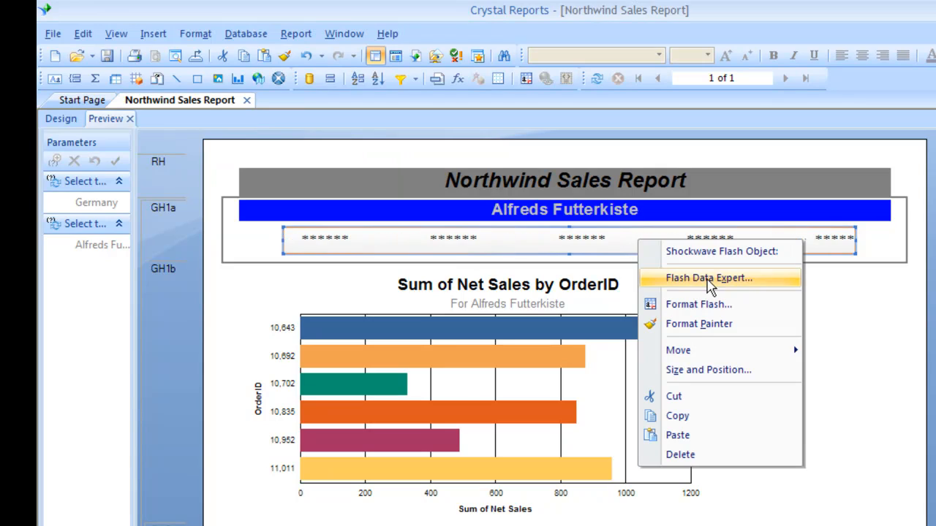
left_click(705, 279)
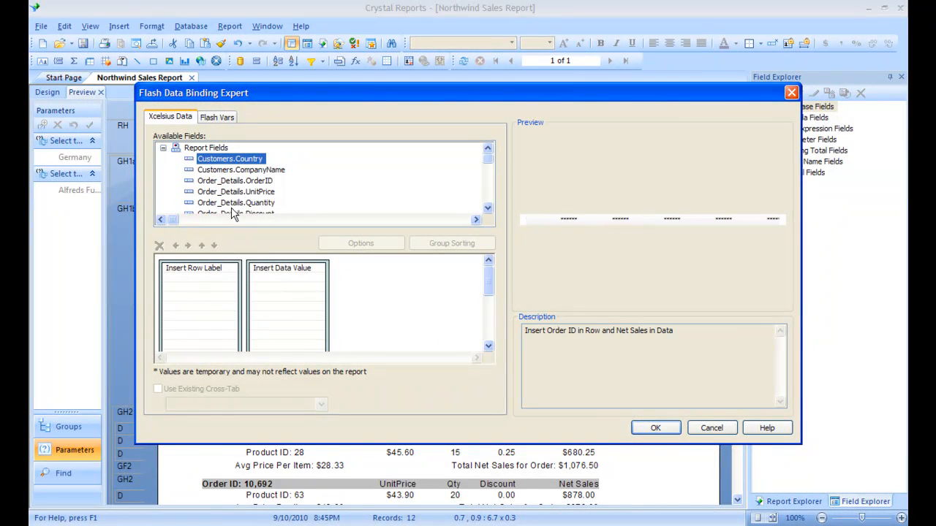
left_click_drag(257, 182, 198, 295)
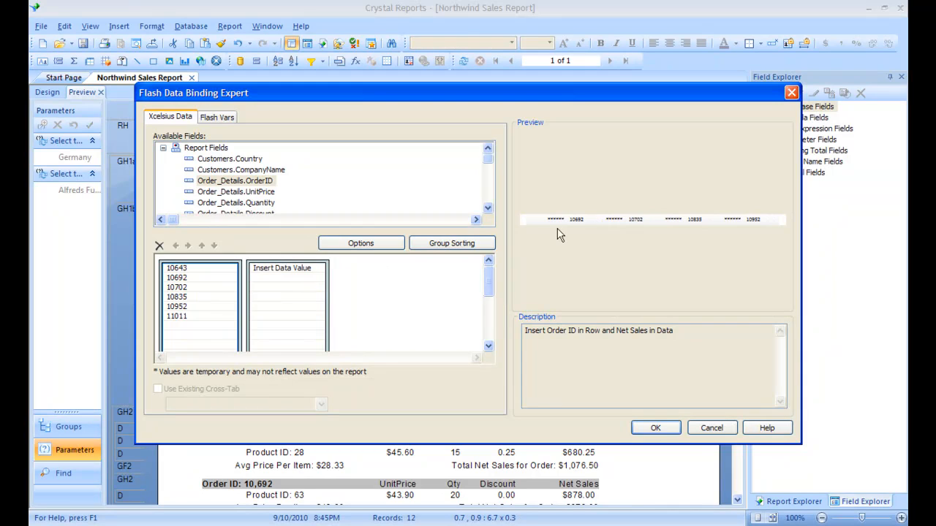
Assign the Net Sales formula field as the ticker's data value and accept the data binding.
left_click(487, 208)
left_click(487, 209)
left_click(487, 209)
left_click(487, 209)
left_click(487, 210)
left_click_drag(219, 203, 296, 296)
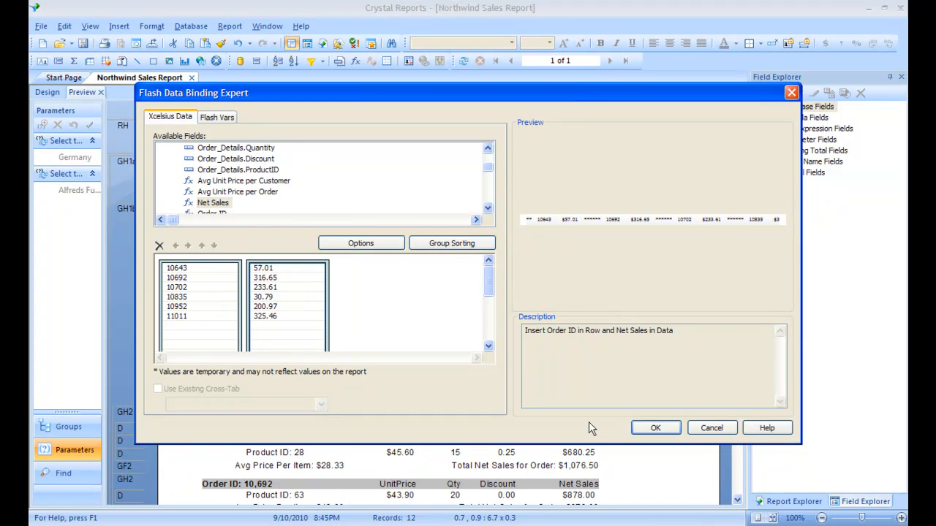
left_click(654, 429)
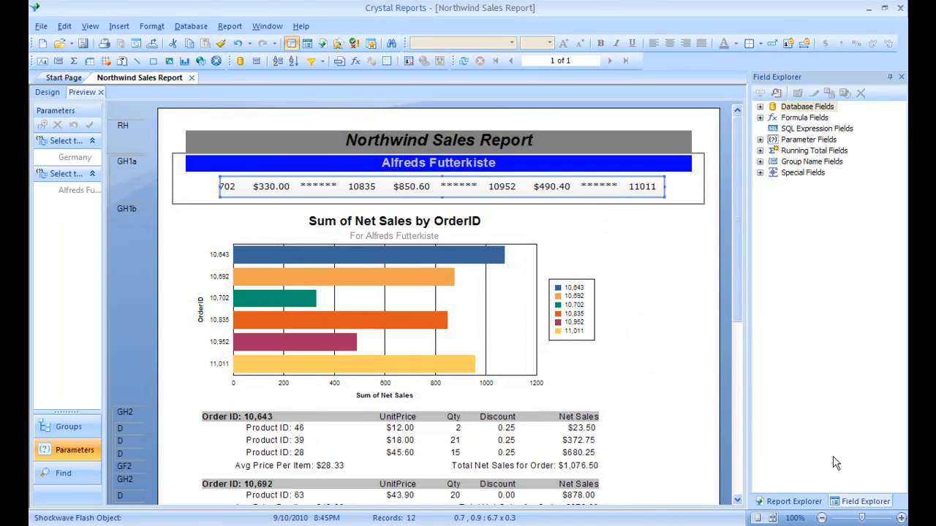